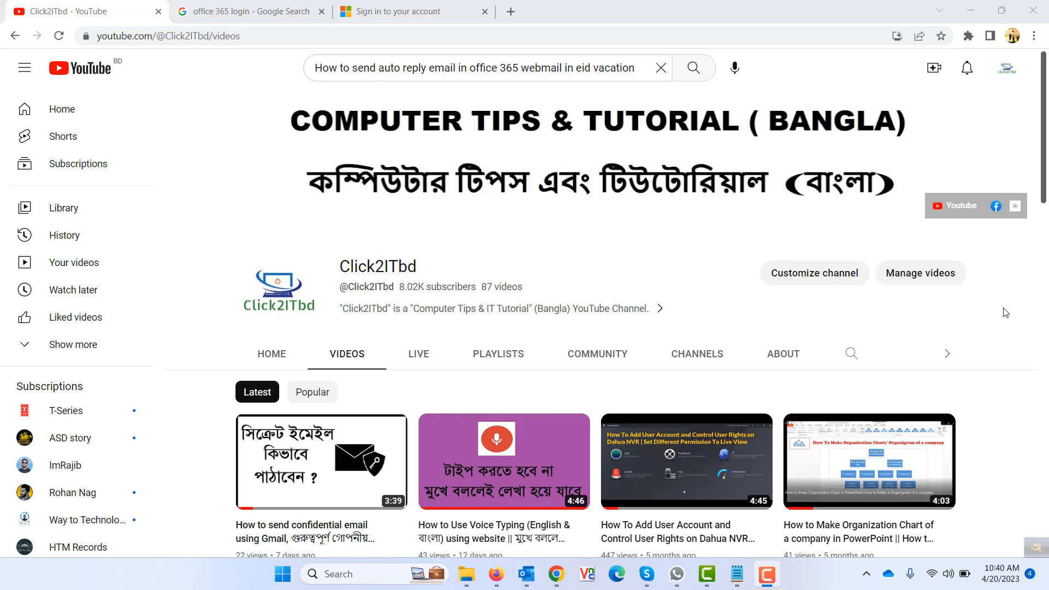
Open the Microsoft account sign-in page and choose to sign in with another account.
left_click(252, 11)
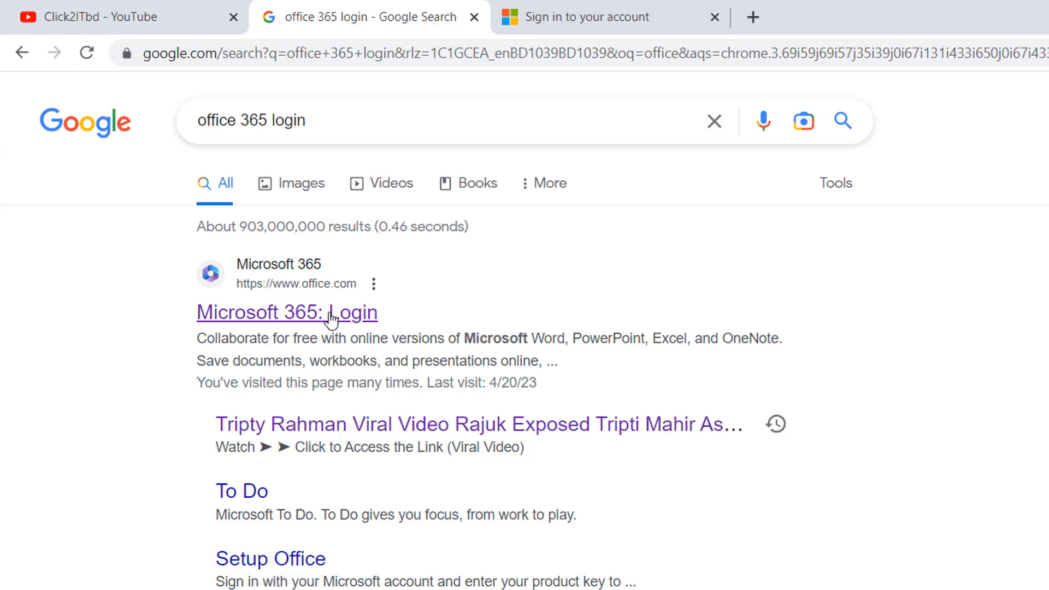
left_click(634, 15)
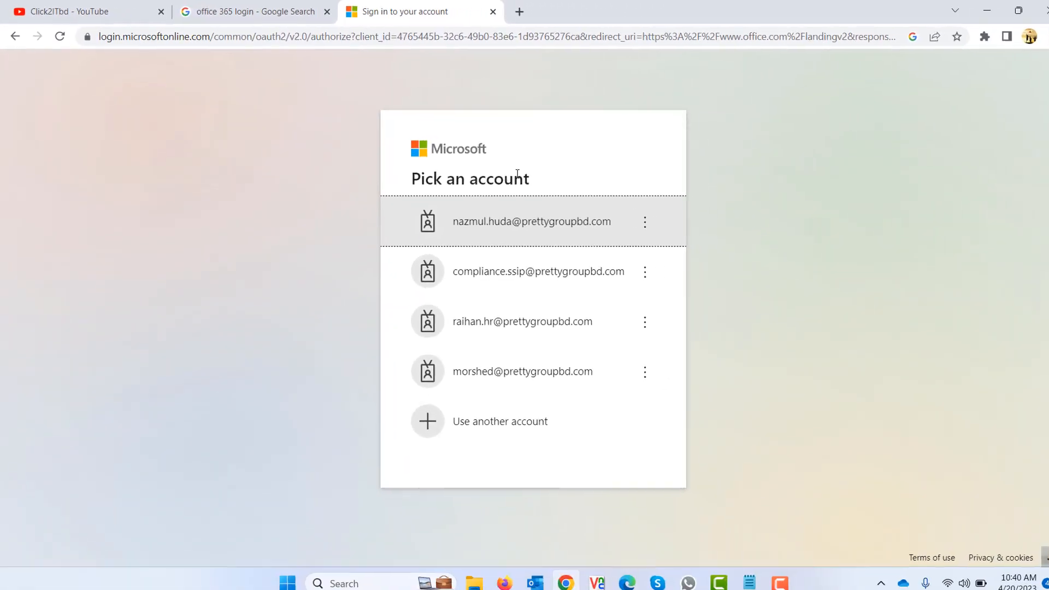
left_click(496, 416)
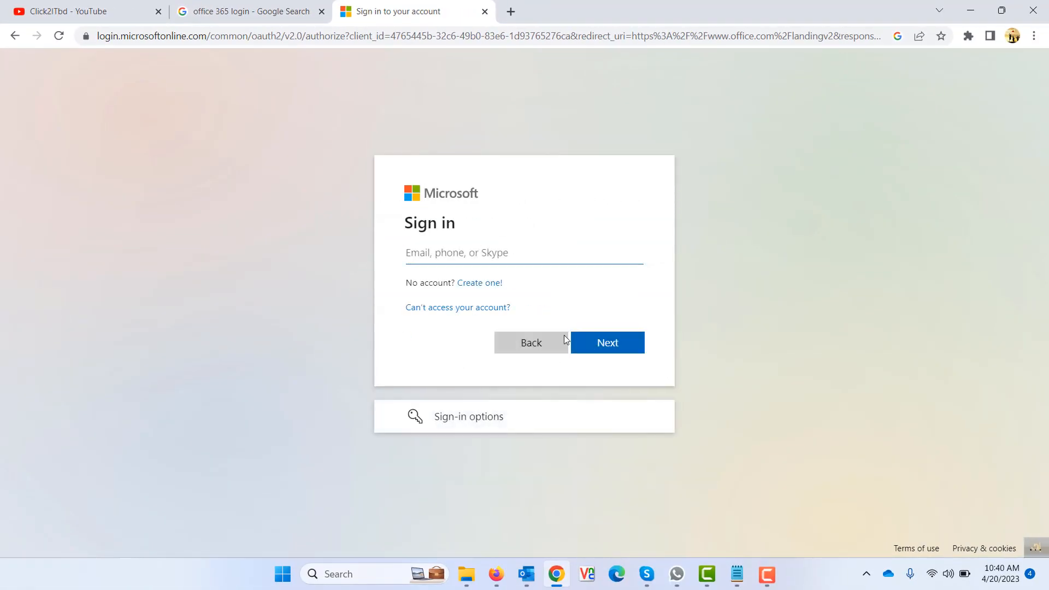
left_click(423, 252)
Switch to the Outlook mailbox in Firefox and open the automatic replies page of the full Outlook settings.
left_click(496, 574)
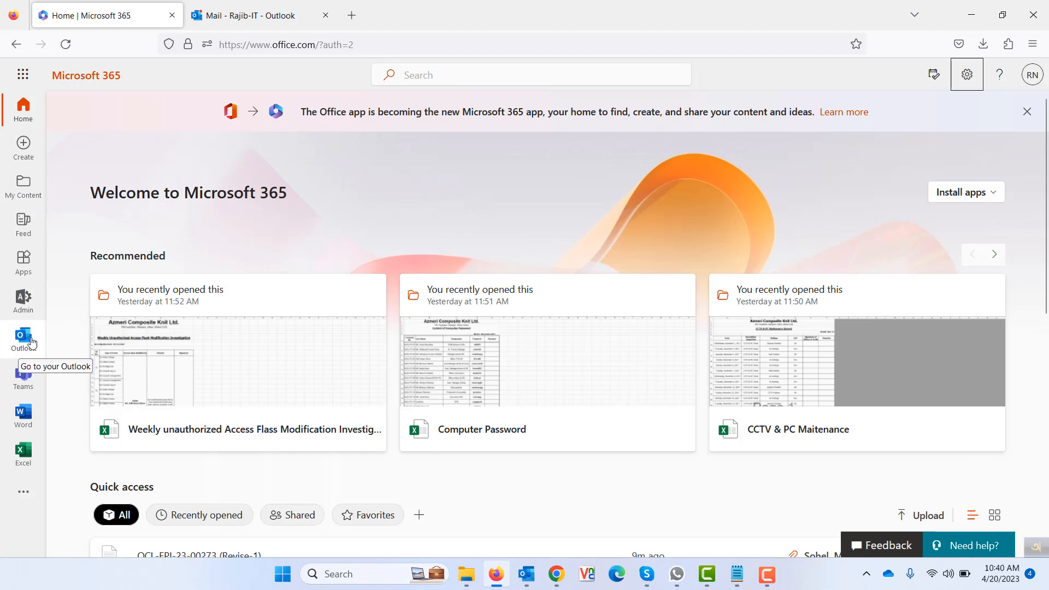
left_click(277, 19)
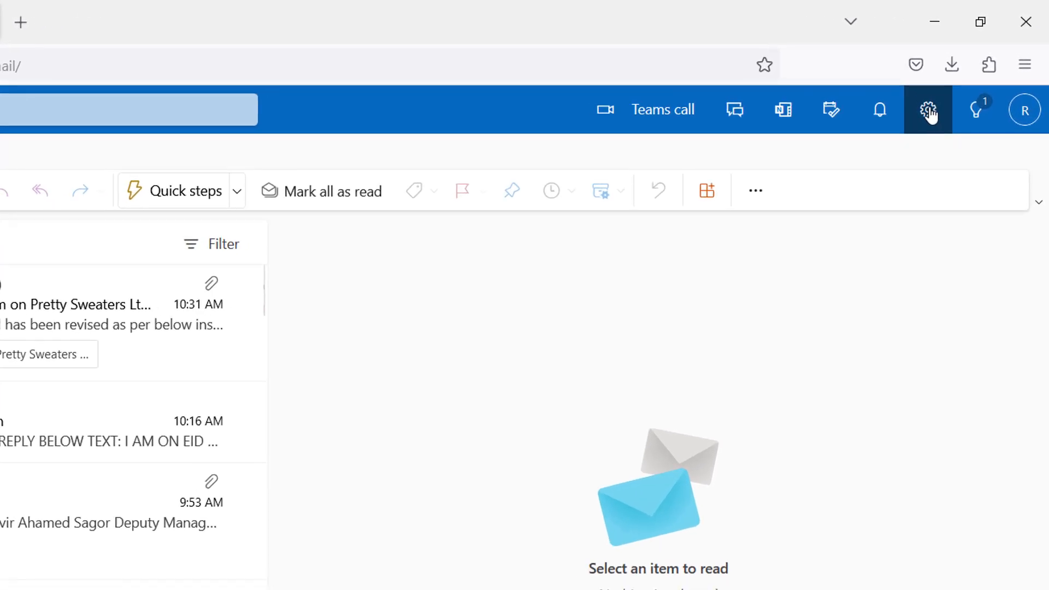
left_click(929, 111)
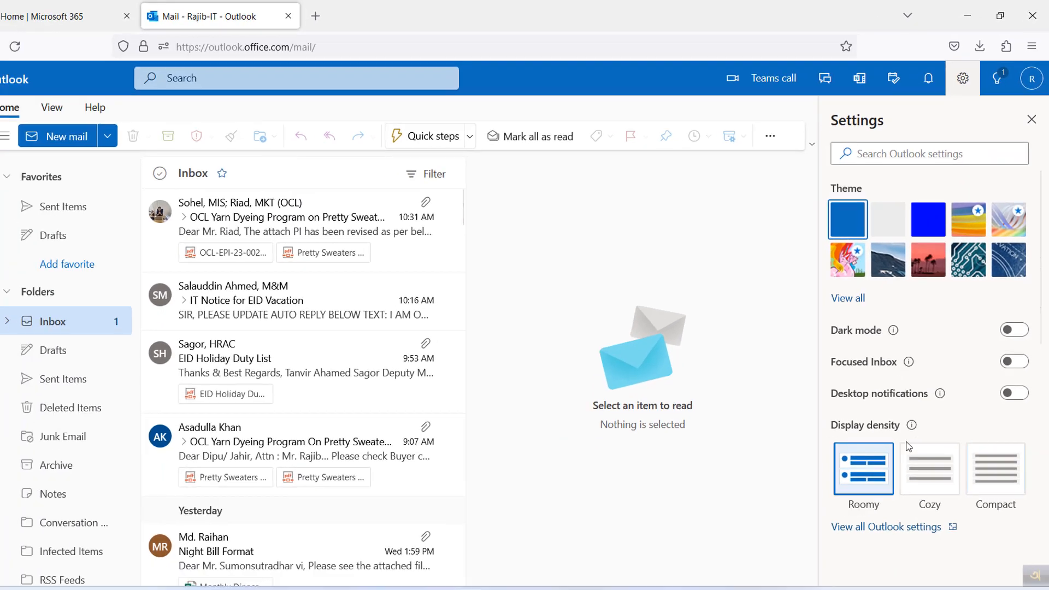
scroll(909, 449, "down", 2)
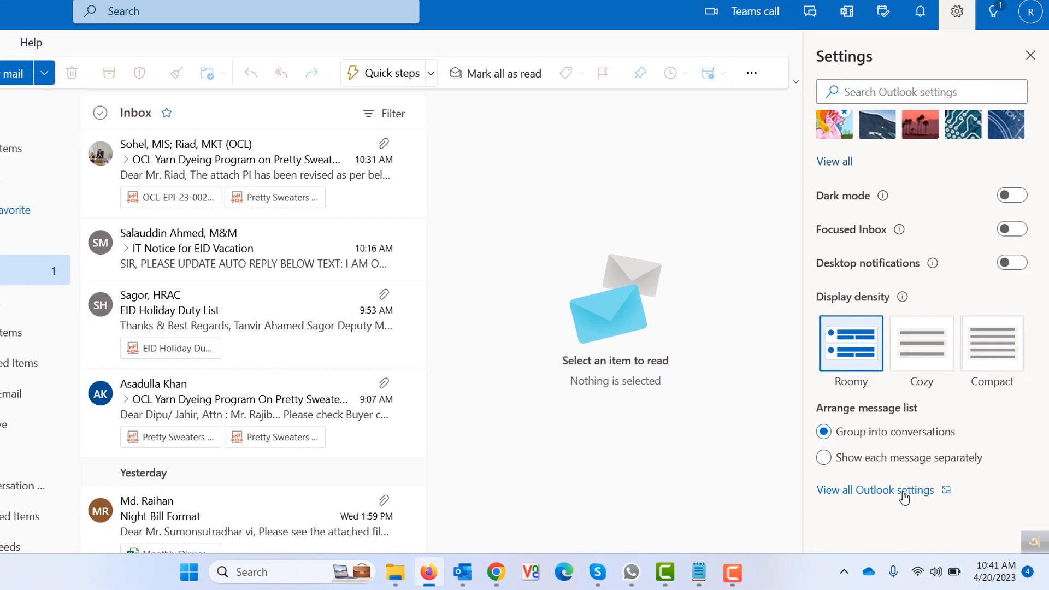
left_click(920, 502)
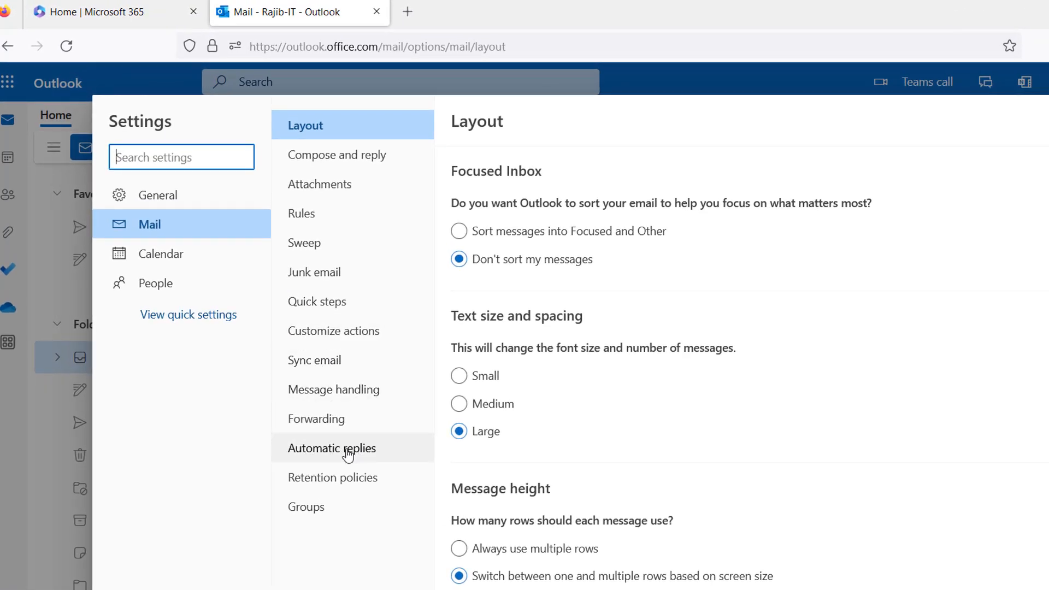
left_click(360, 453)
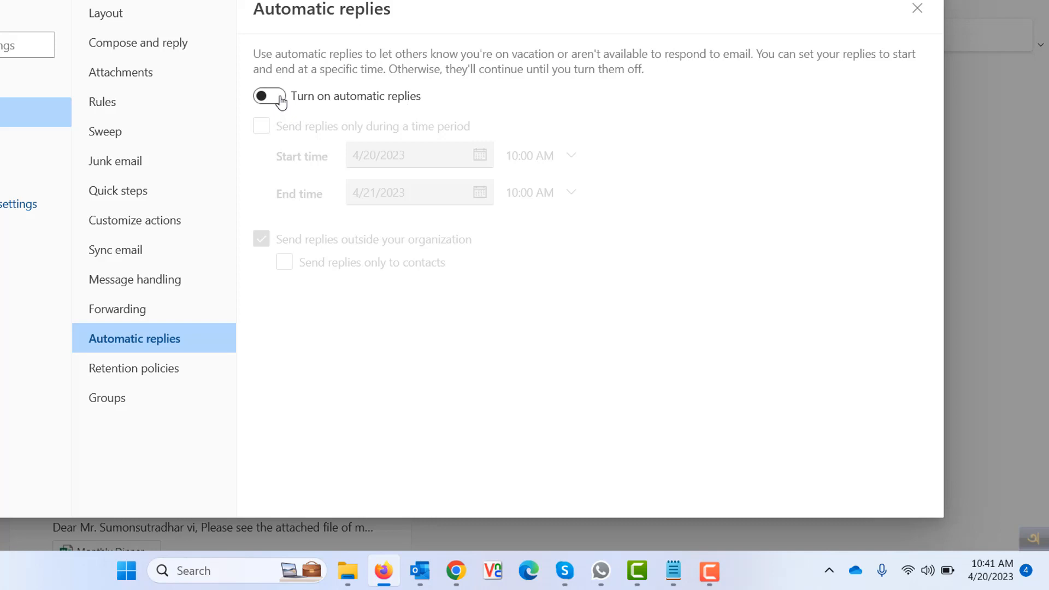
Turn on automatic replies and restrict them to a time period, keeping the preset start date.
left_click(280, 99)
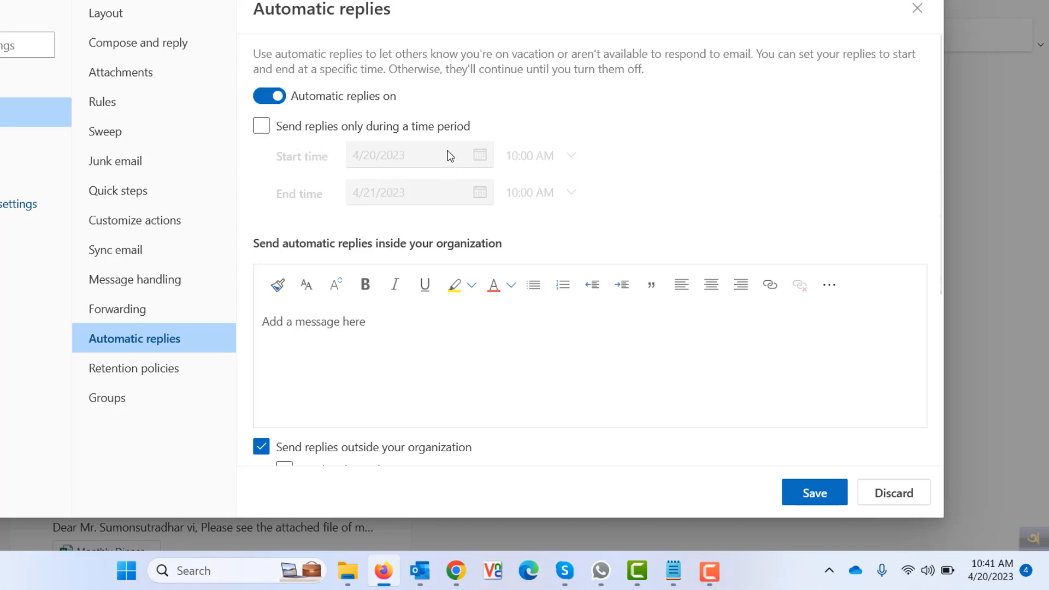
left_click(263, 129)
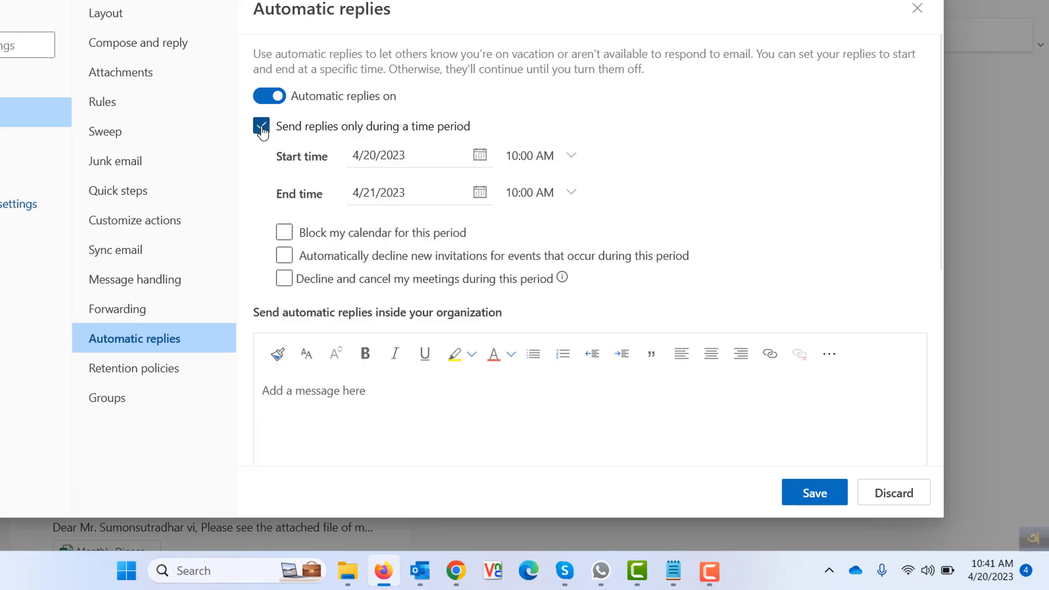
left_click(479, 154)
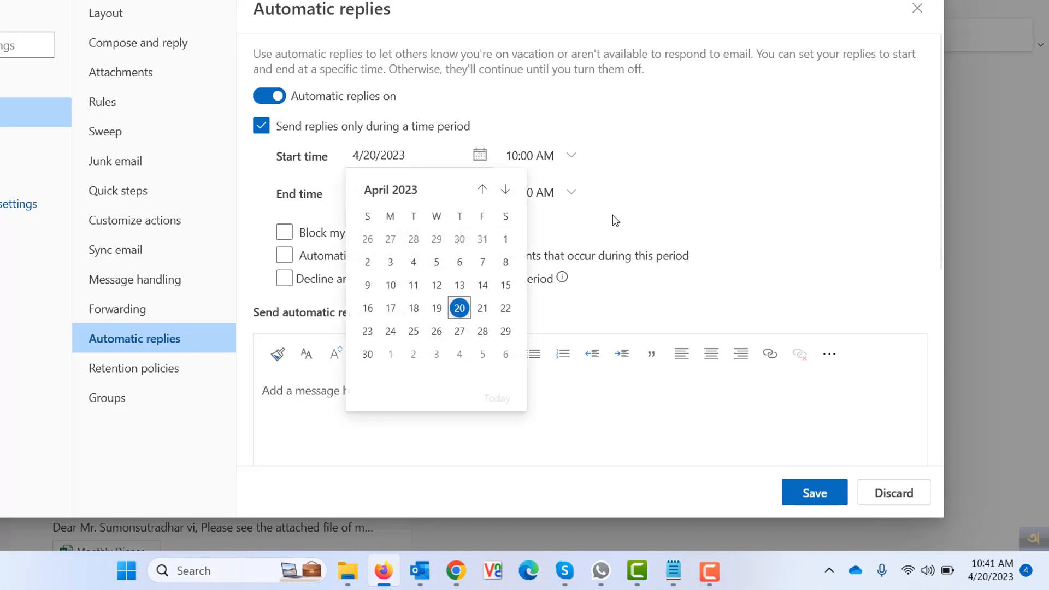
left_click(435, 166)
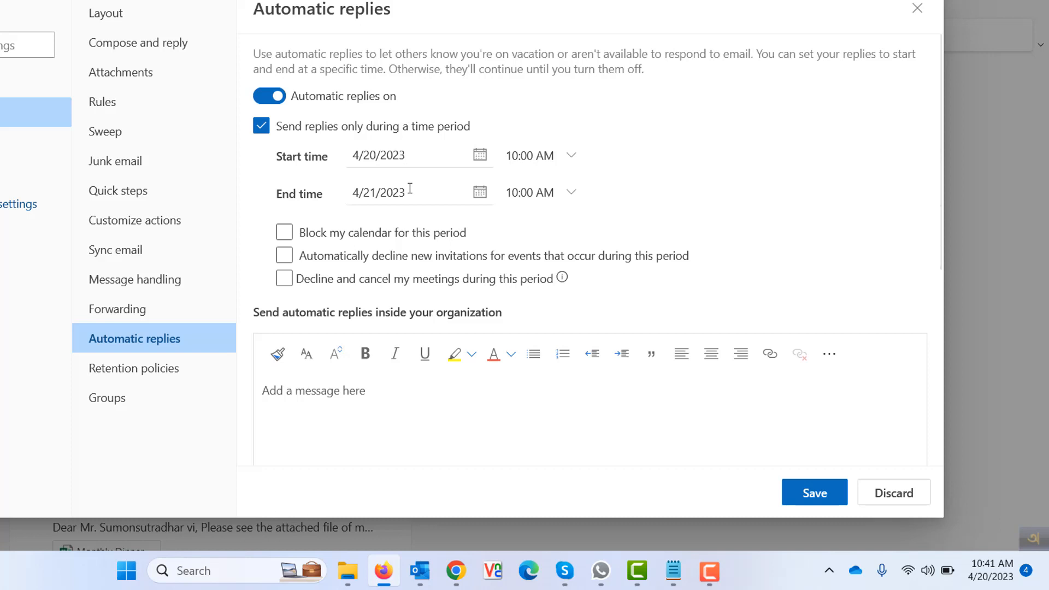
Switch to Notepad and copy the whole Eid holiday reply, from "Dear Concern;" through the closing signature.
scroll(410, 189, "down", 3)
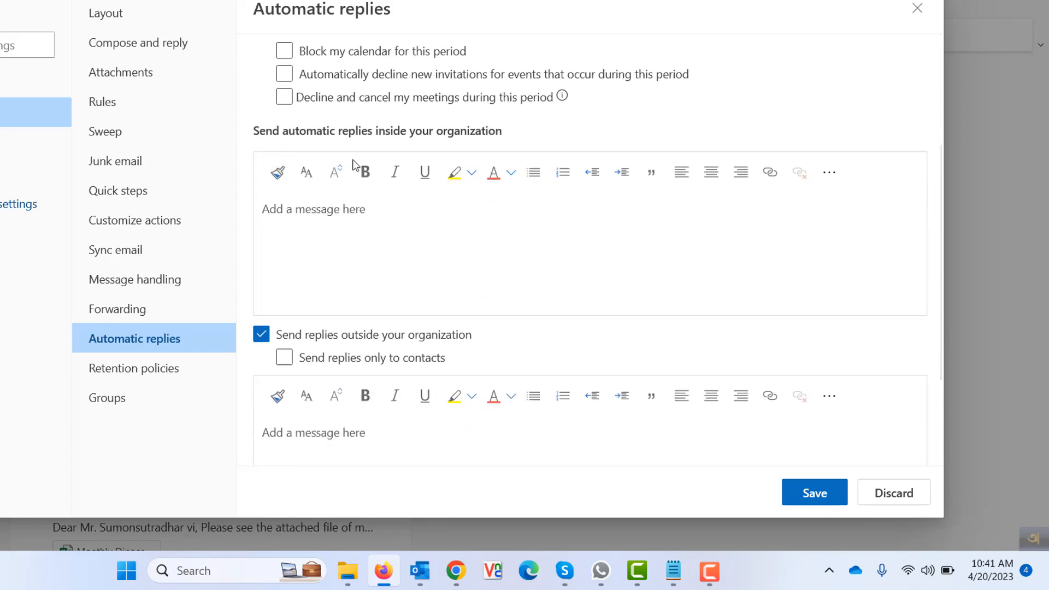
scroll(377, 169, "up", 3)
scroll(396, 175, "down", 3)
scroll(337, 235, "down", 3)
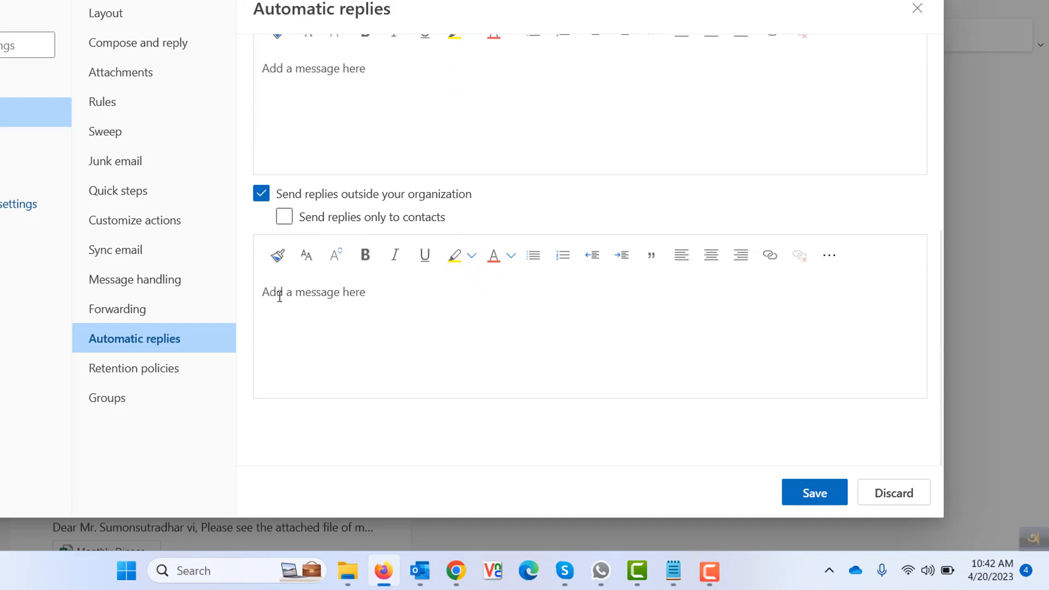
scroll(279, 297, "up", 2)
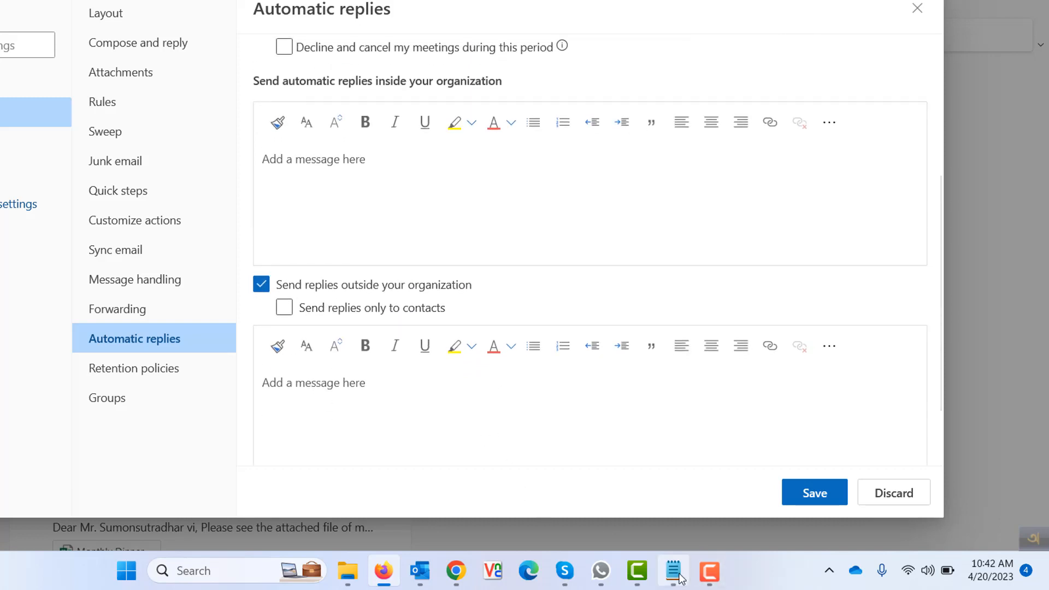
left_click(678, 574)
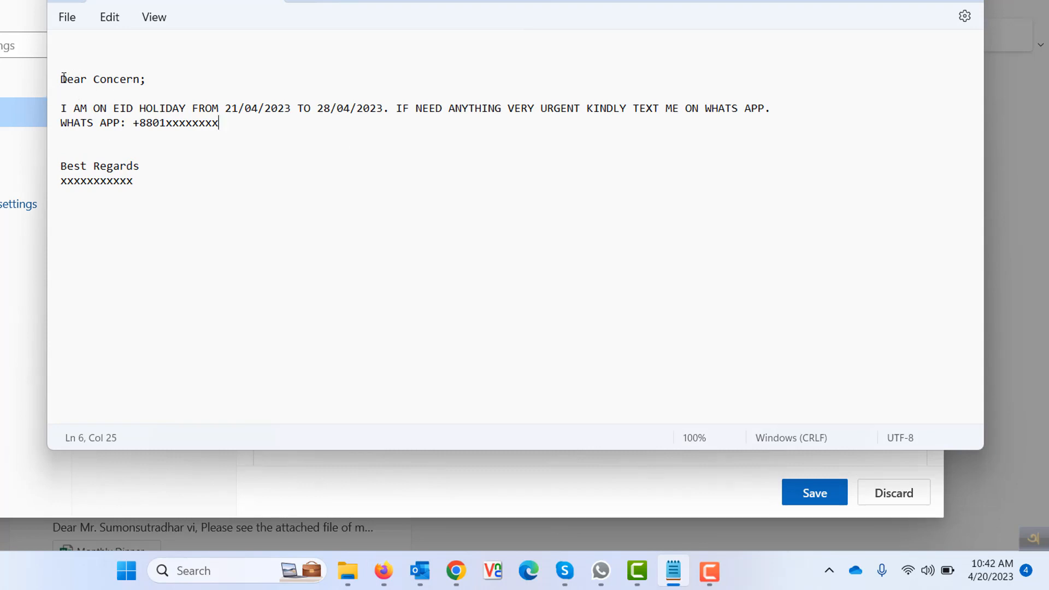
left_click_drag(61, 79, 147, 186)
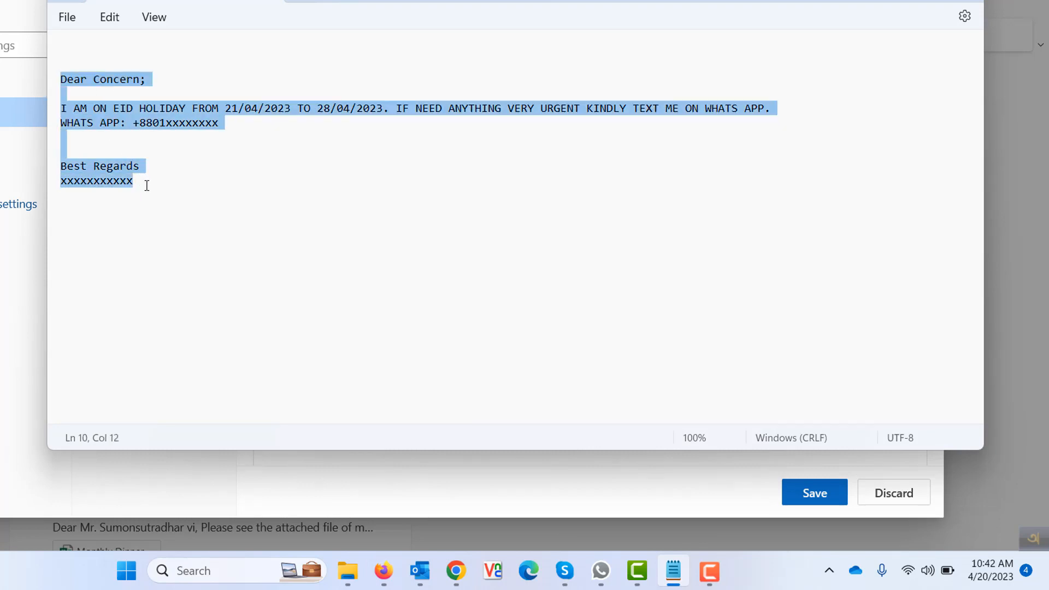
right_click(138, 120)
left_click(196, 206)
Return to Outlook in Firefox and paste the copied message into the replies for both inside and outside the organization.
left_click(456, 571)
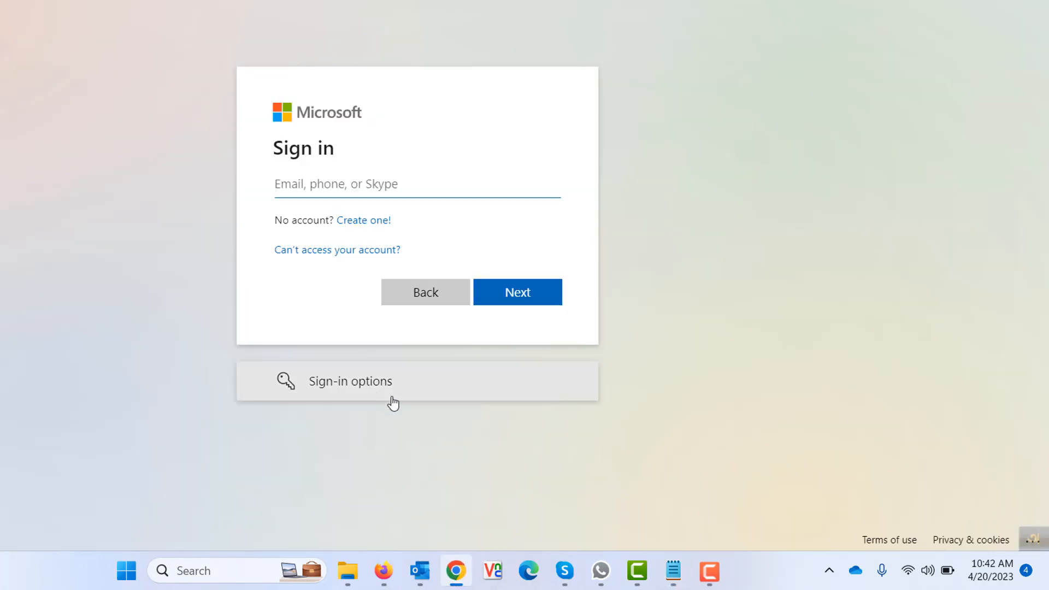
left_click(383, 571)
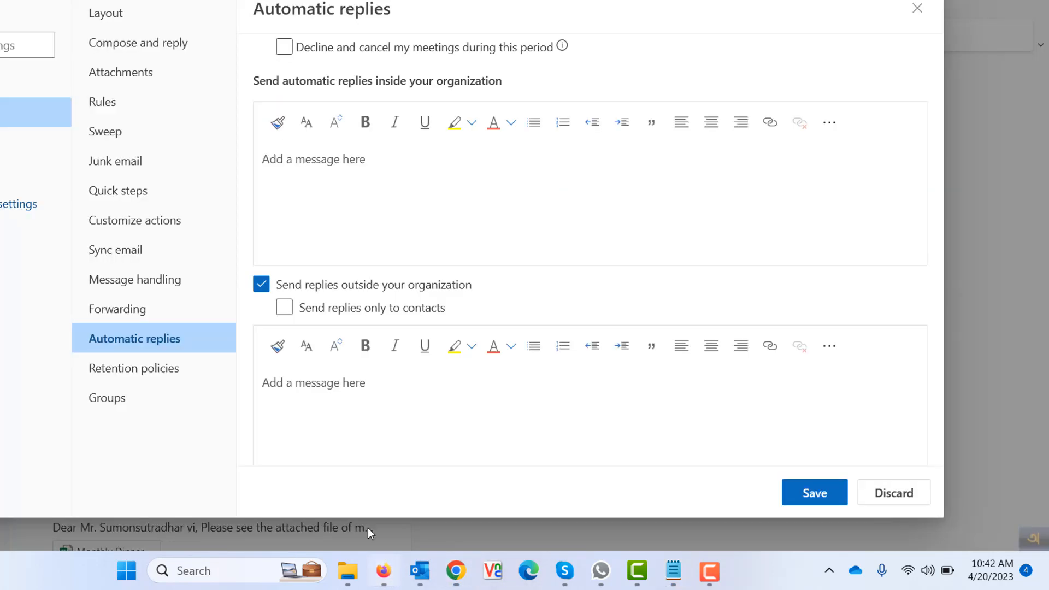
left_click(304, 162)
key("ctrl+v")
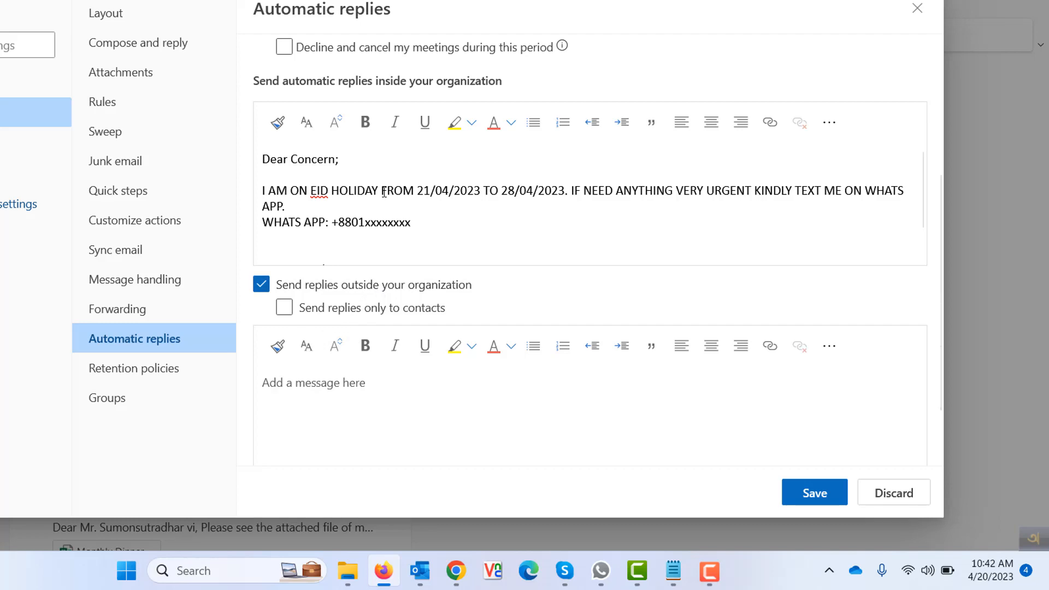
scroll(385, 192, "down", 1)
left_click(294, 390)
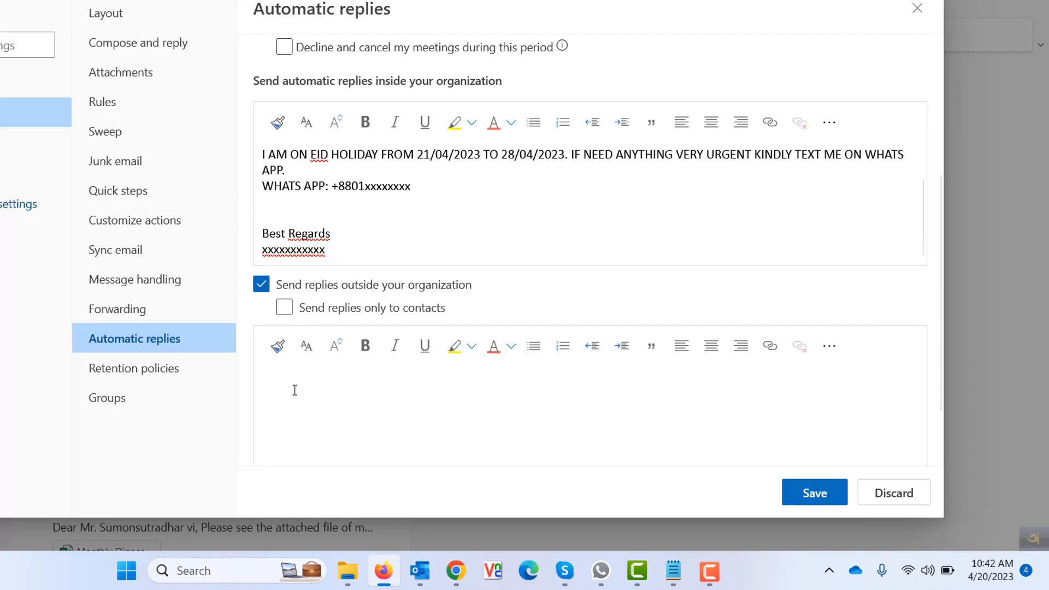
key("ctrl+v")
Review the reply time period, the calendar options and both automatic reply messages.
scroll(428, 363, "down", 2)
scroll(436, 334, "up", 6)
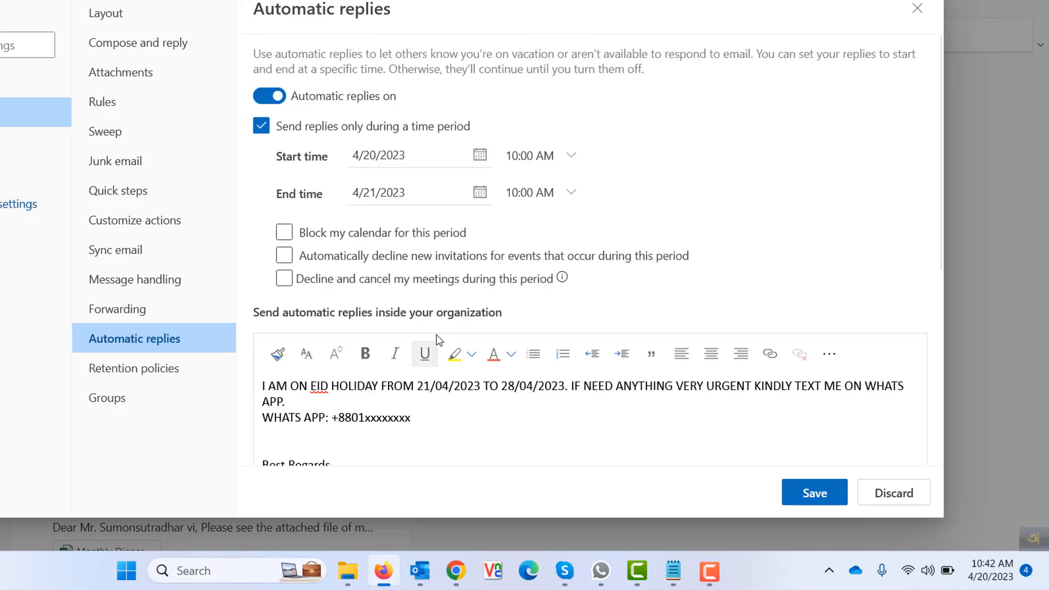
scroll(432, 343, "down", 5)
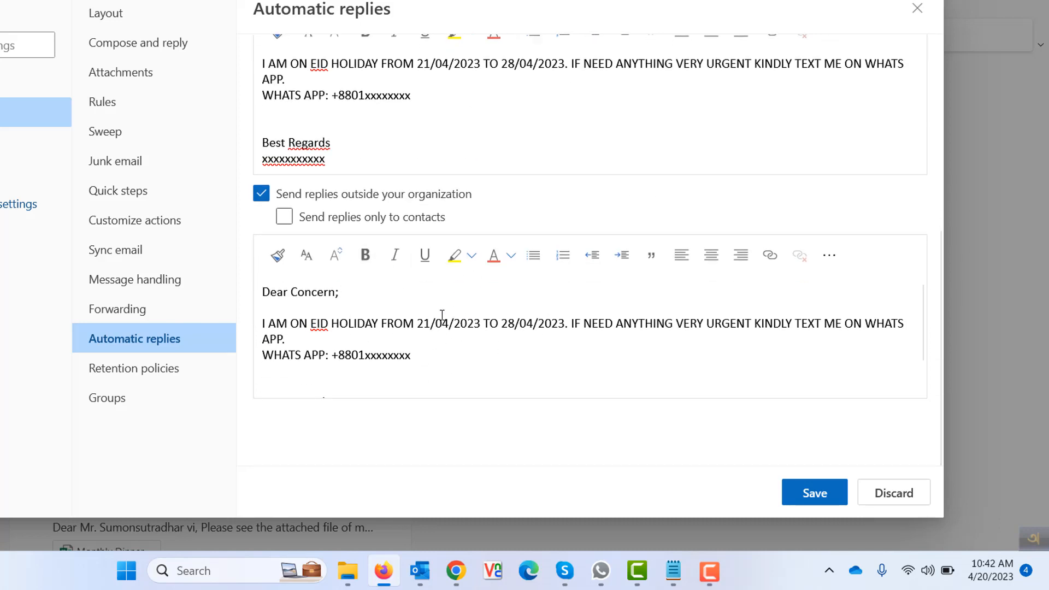
scroll(419, 325, "up", 6)
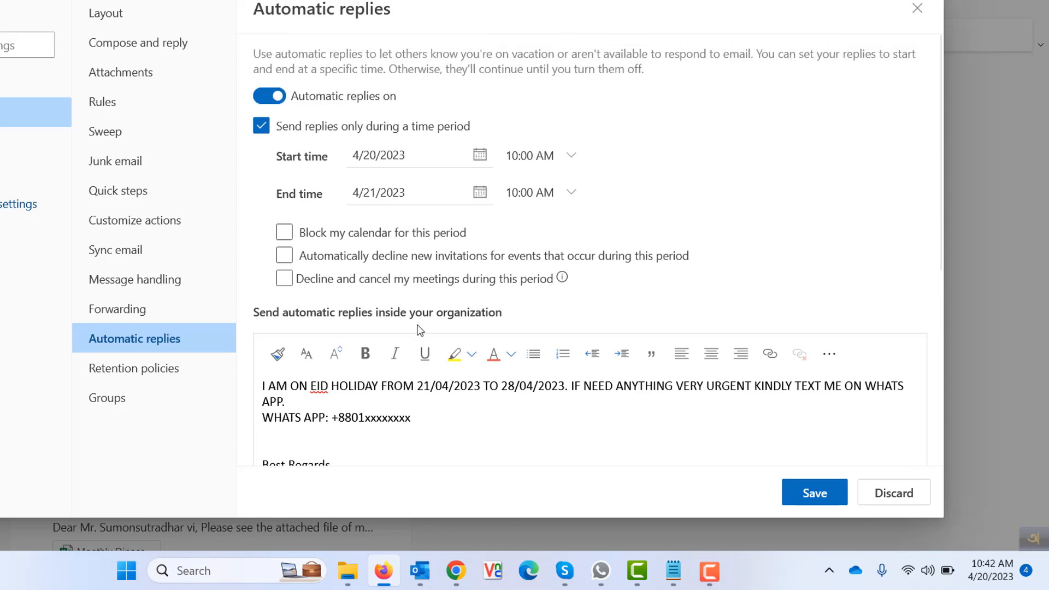
scroll(420, 330, "down", 2)
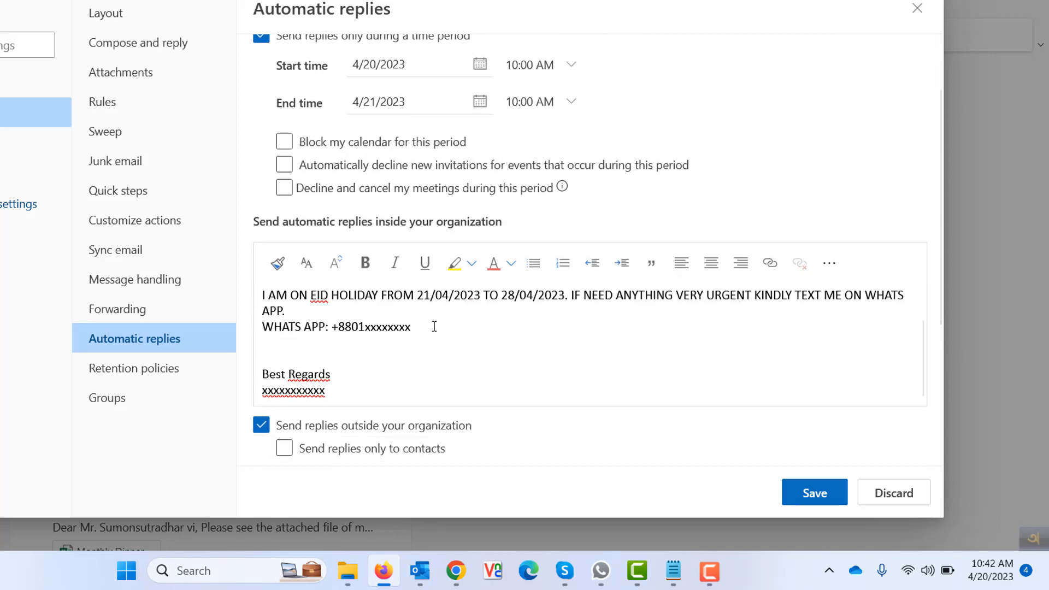
scroll(434, 326, "down", 3)
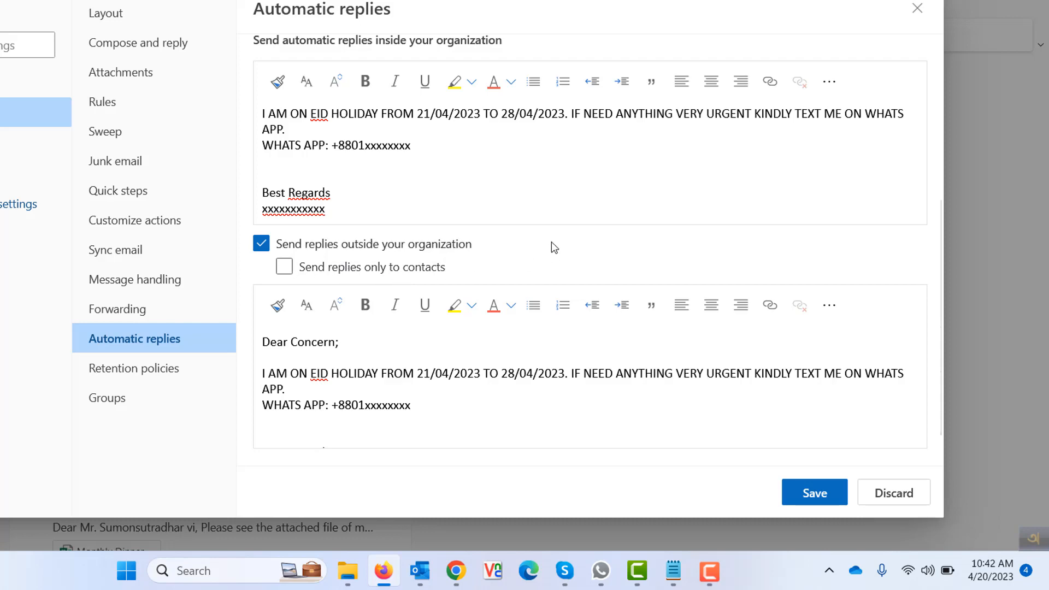
scroll(553, 235, "up", 5)
scroll(426, 265, "down", 6)
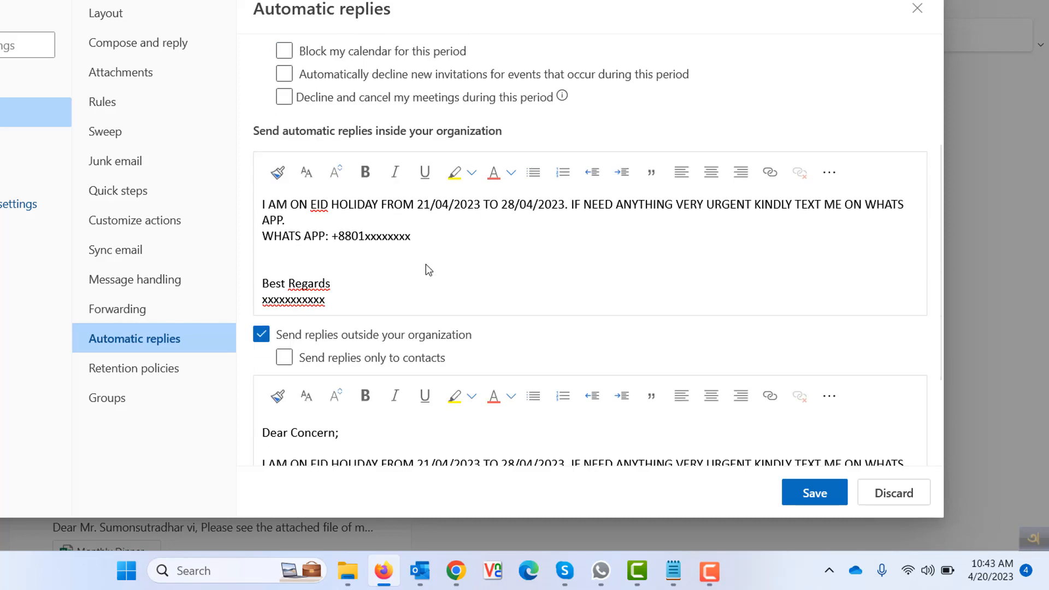
scroll(426, 266, "up", 5)
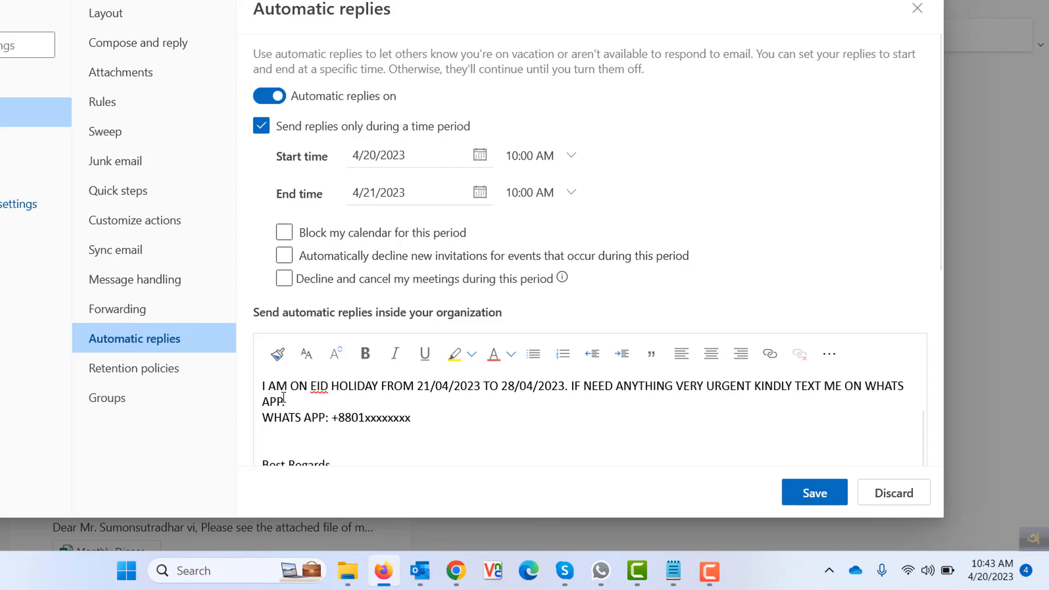
scroll(377, 339, "down", 3)
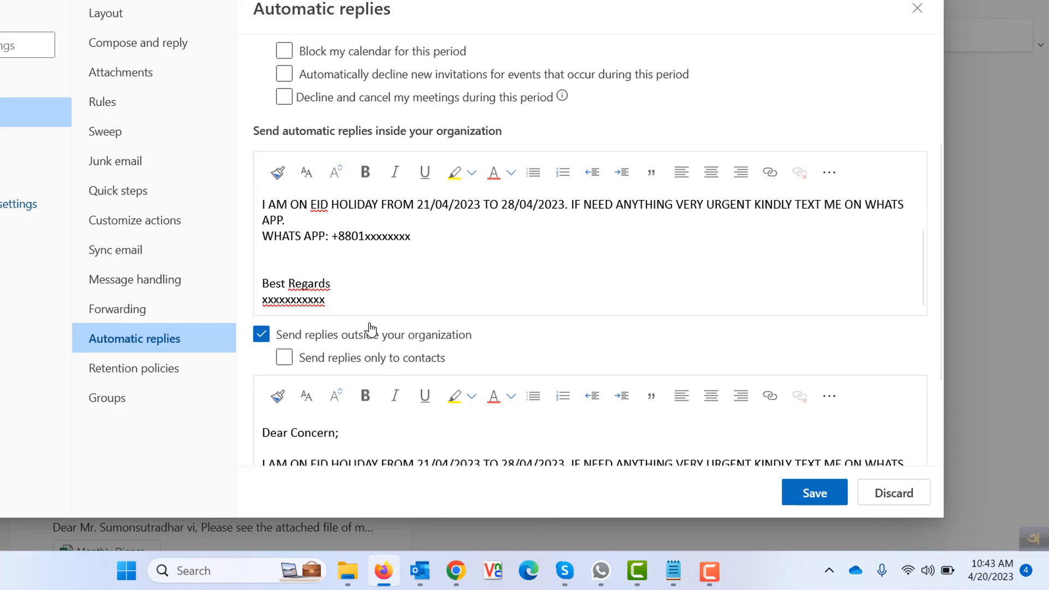